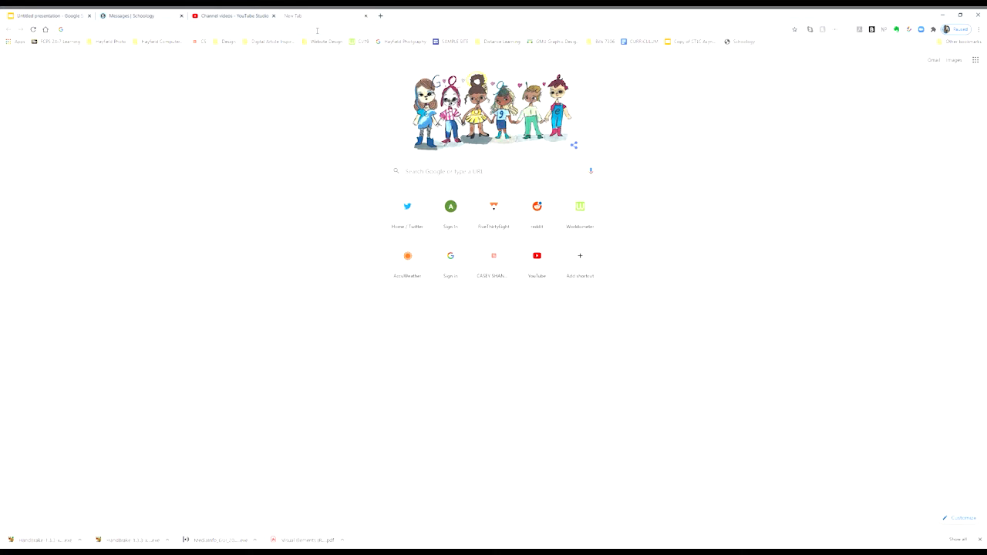
Search the web for 'google sites' and go to the Google Sites sign-in result.
left_click(306, 33)
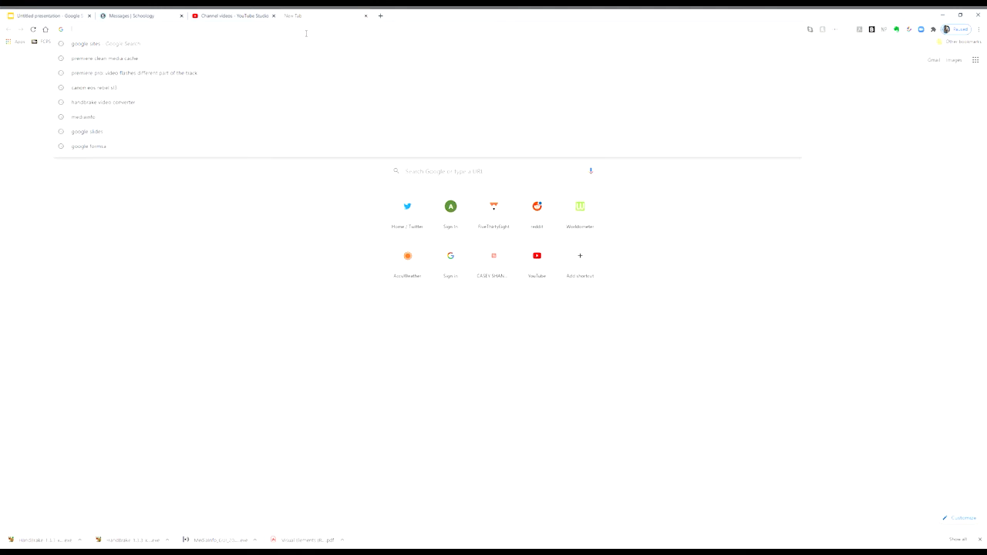
type("google s")
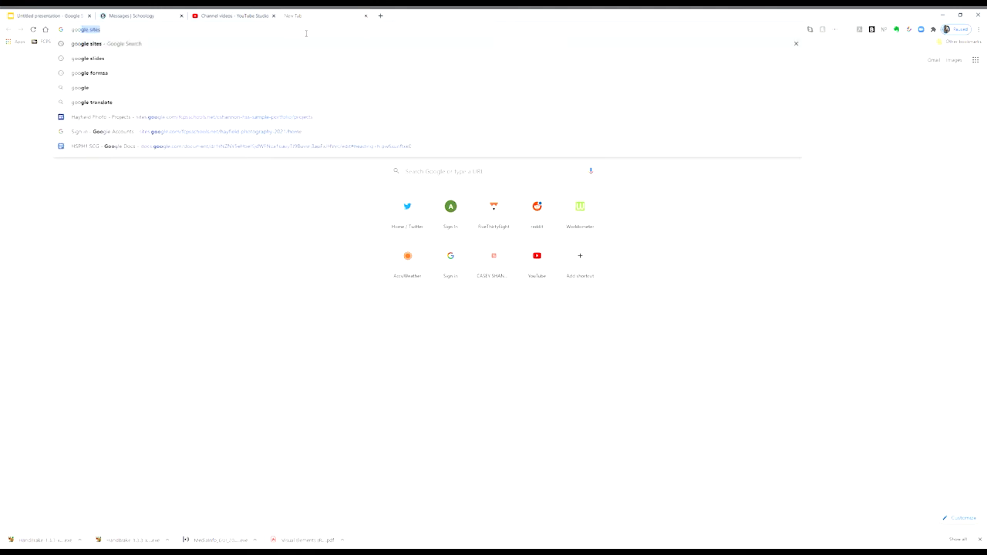
type("ites")
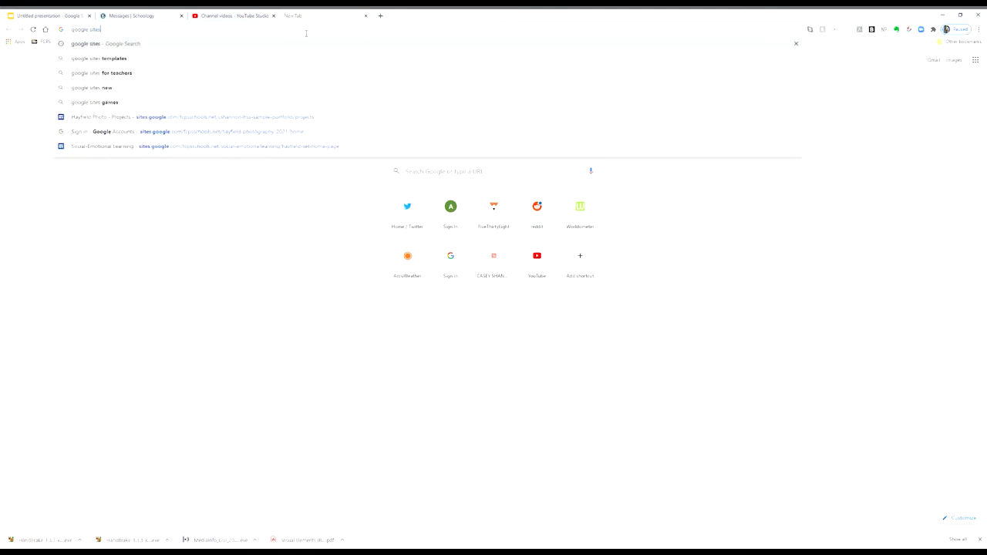
key("Return")
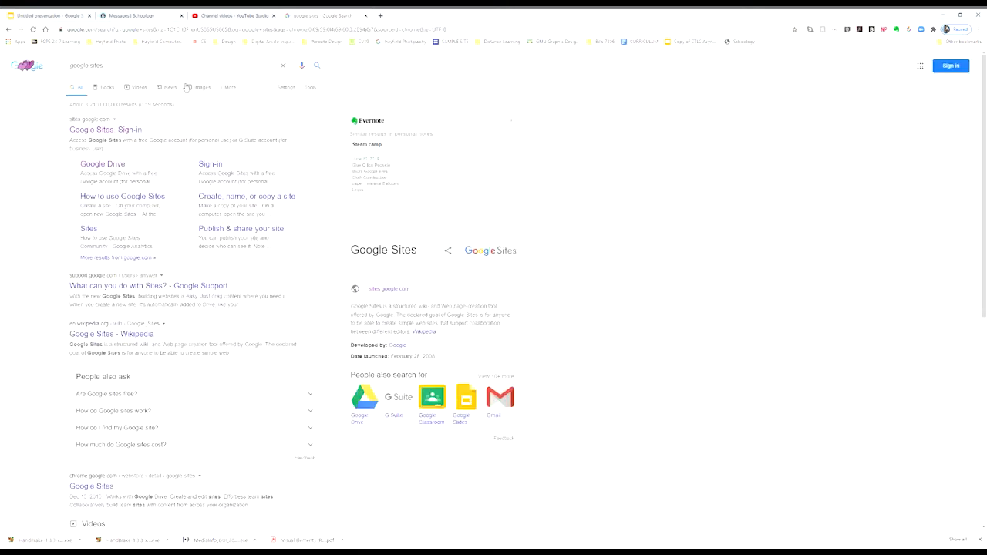
left_click(131, 131)
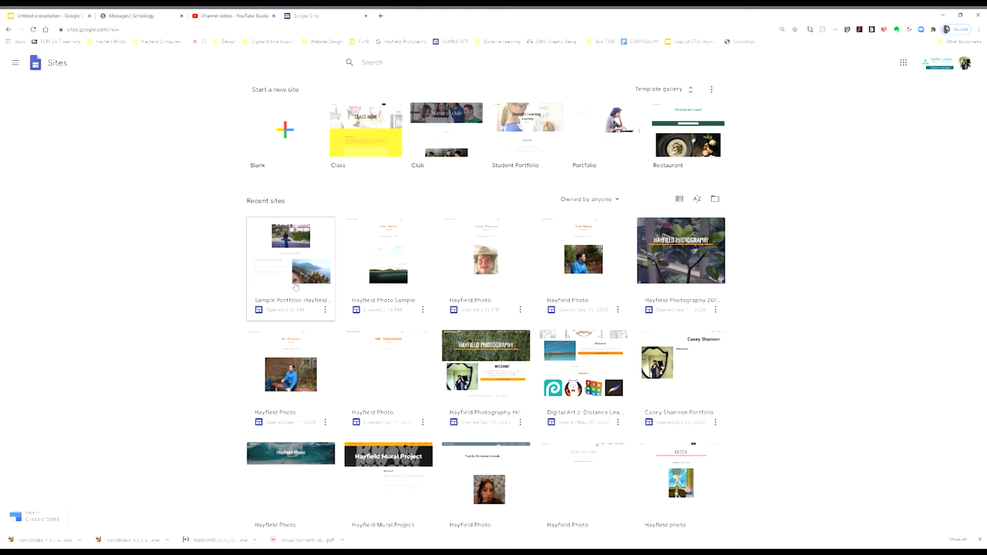
Open the Sample Portfolio-Hayfield Photo site in the editor and show the Publish dropdown options.
left_click(292, 282)
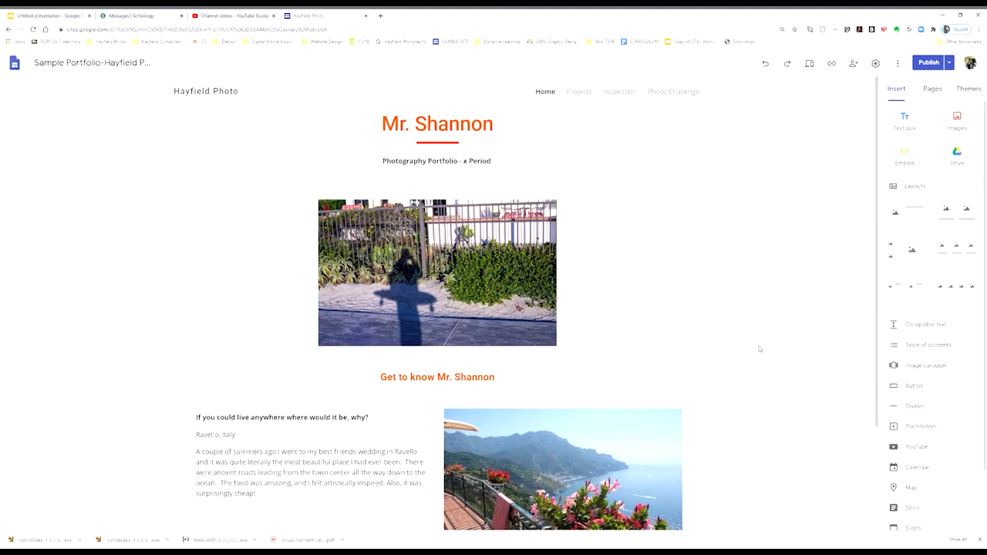
left_click(929, 64)
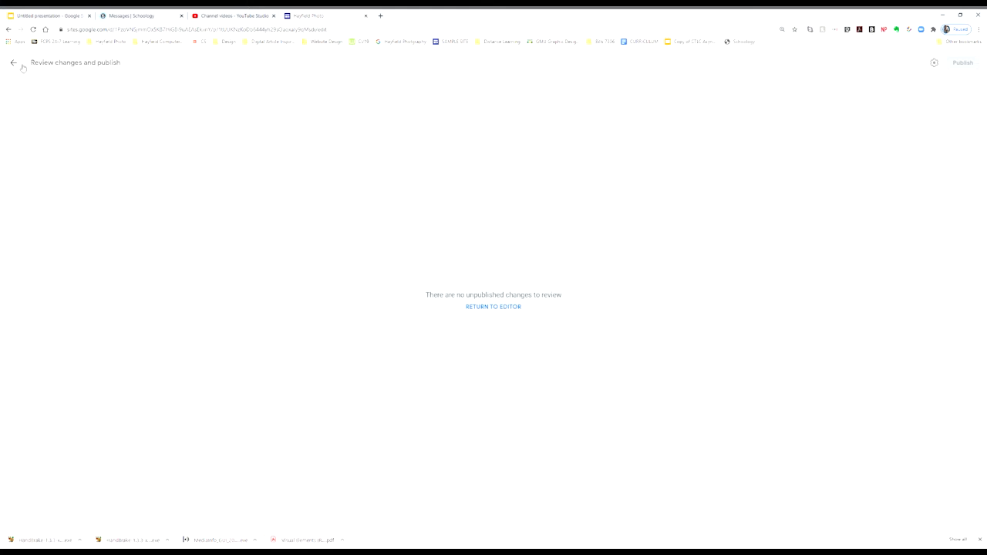
left_click(15, 63)
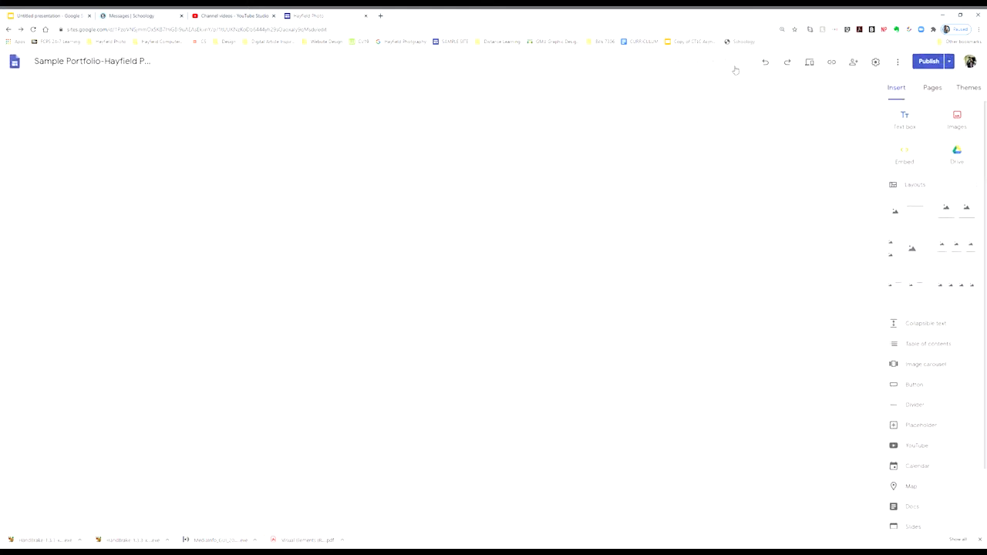
left_click(951, 63)
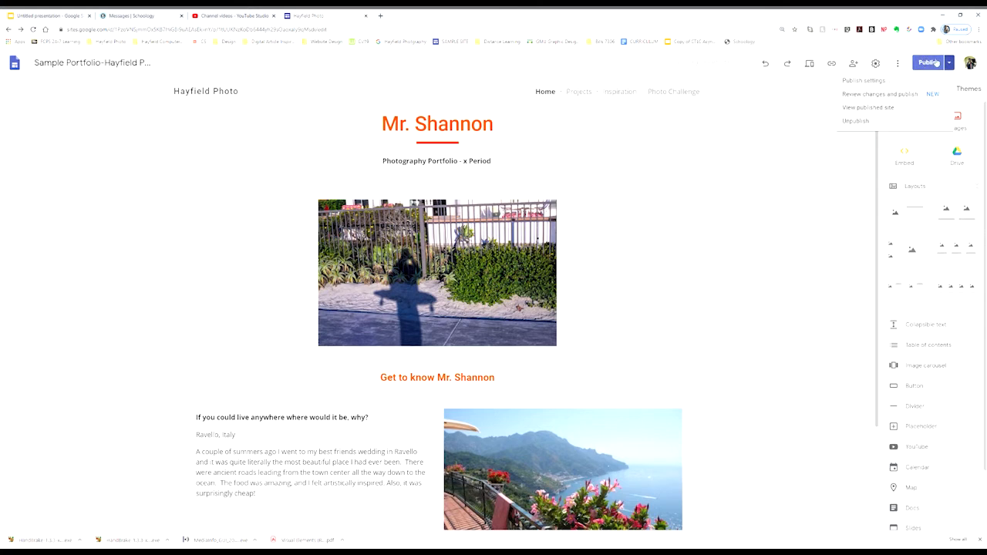
In Publish settings, replace the web address with the student's name plus '-photo-portfolio' and save.
left_click(855, 81)
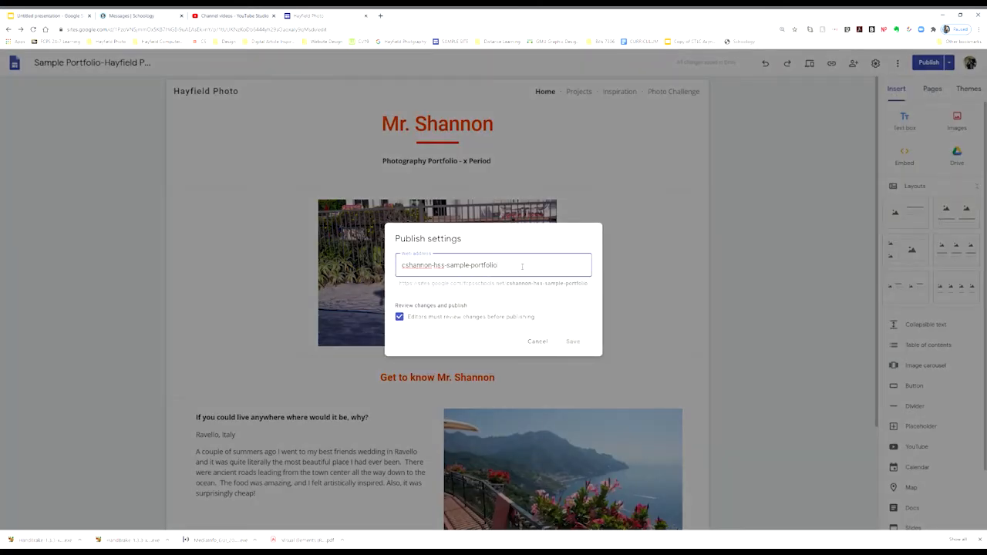
left_click_drag(522, 267, 391, 268)
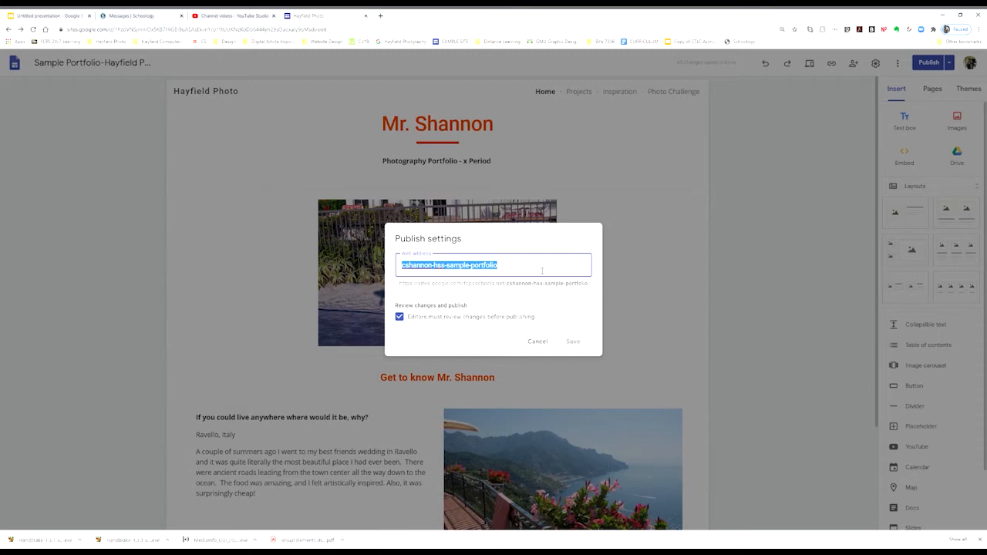
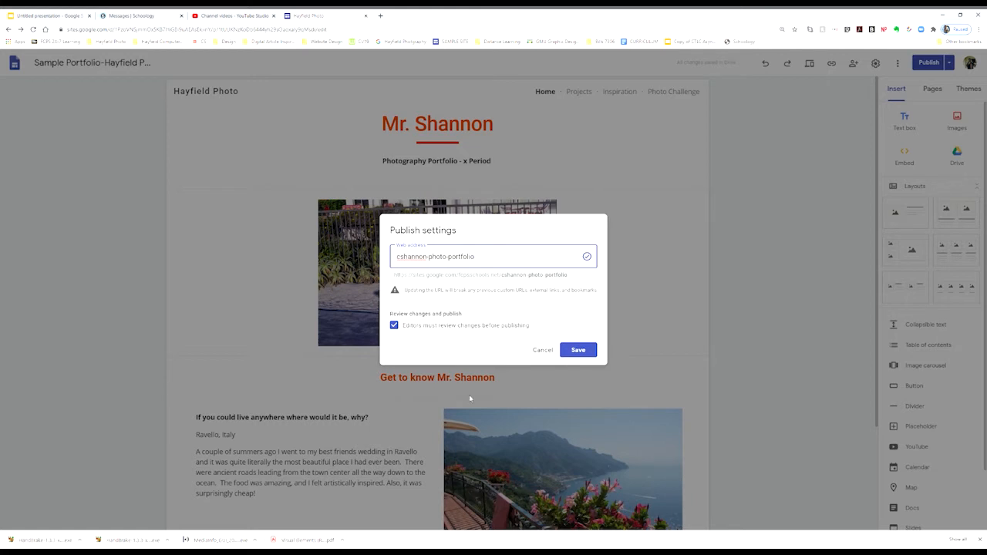
left_click(577, 352)
Close Publish settings and look over the Projects page with Project #1's photos.
left_click(543, 351)
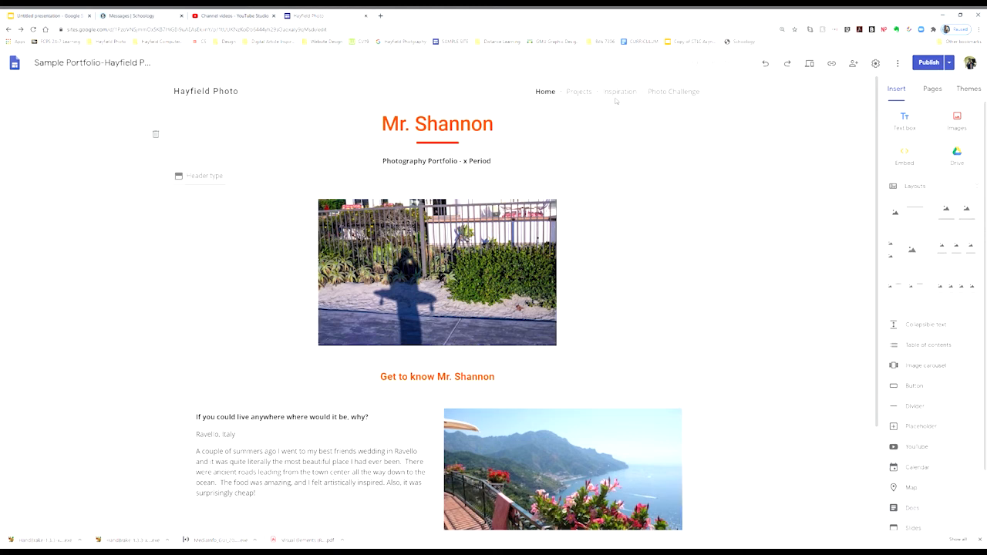
left_click(578, 91)
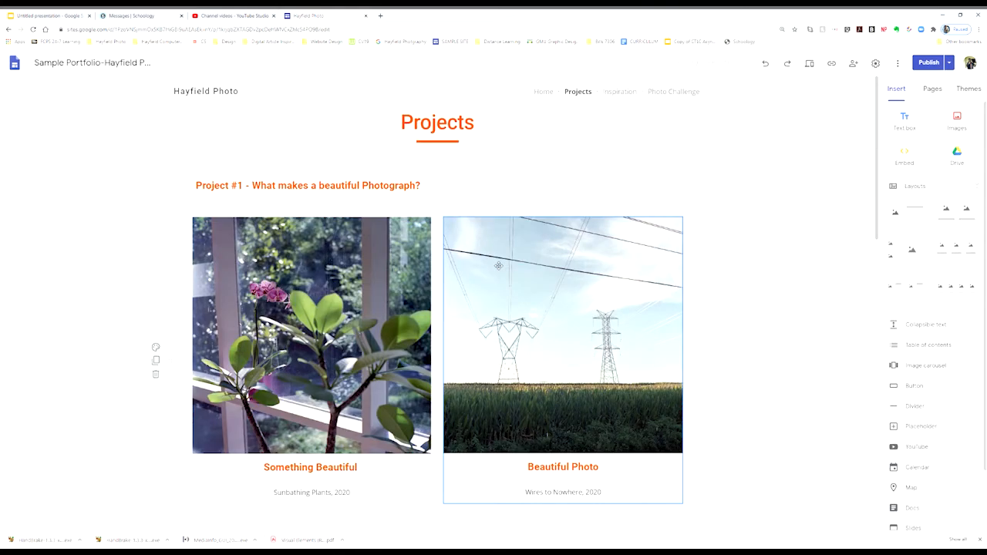
scroll(513, 293, "down", 5)
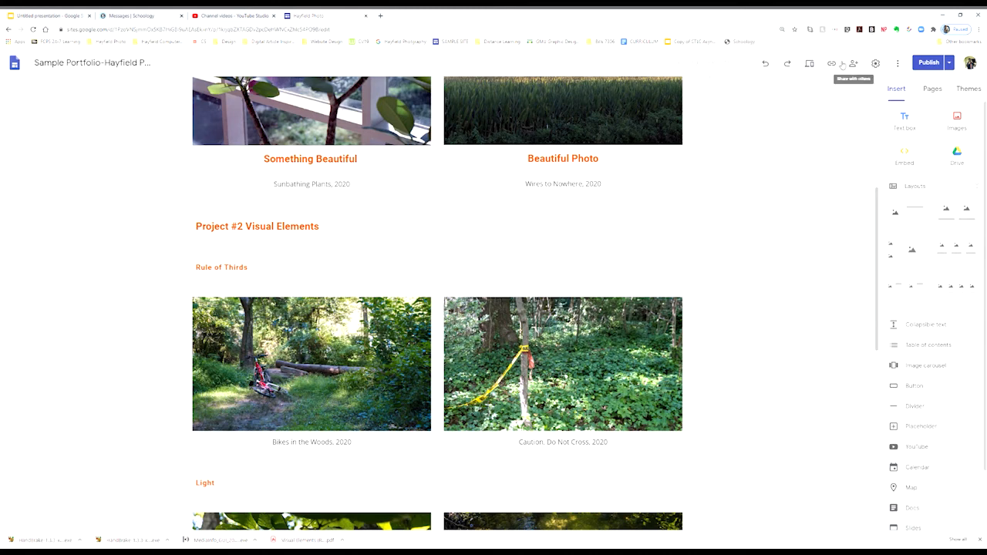
scroll(778, 160, "up", 4)
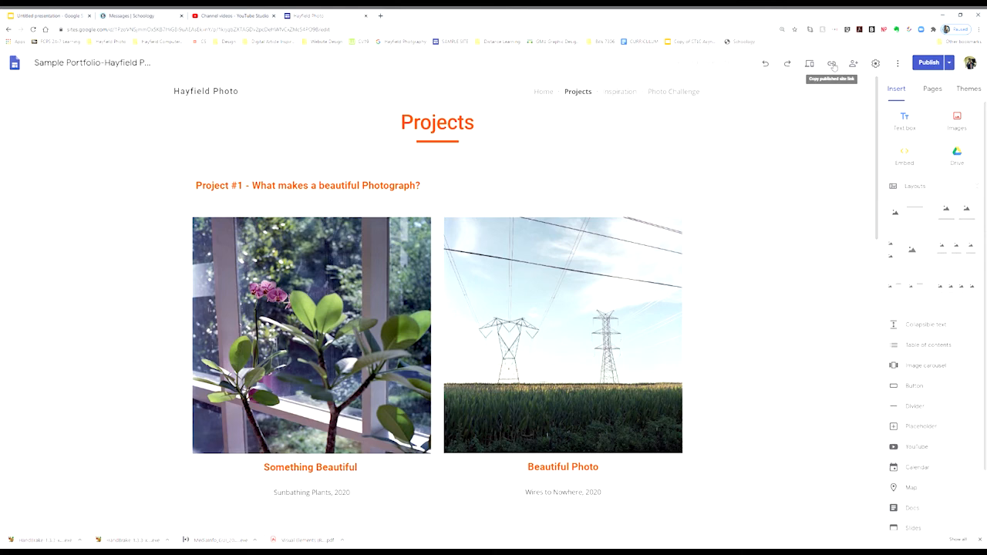
Copy the published site's link to the clipboard.
left_click(833, 67)
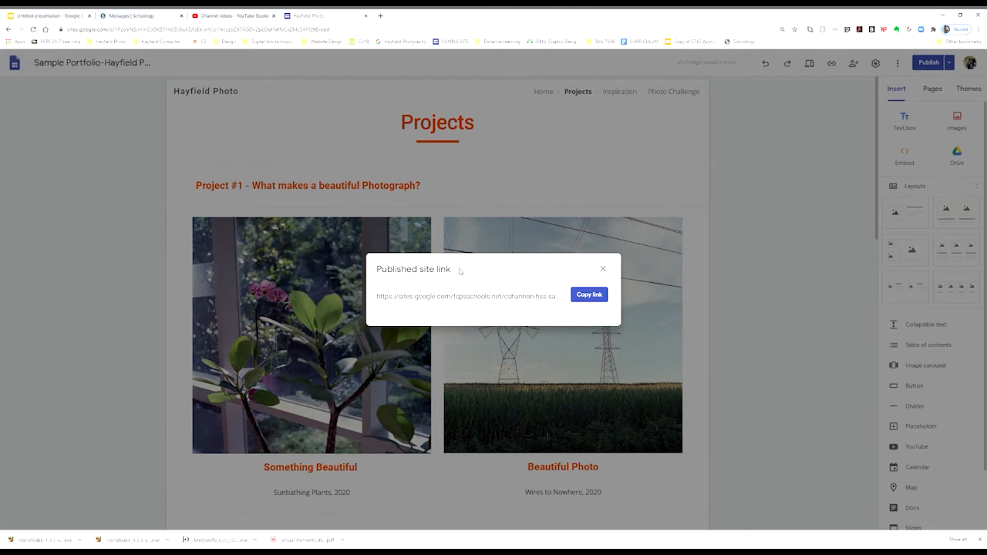
left_click(589, 295)
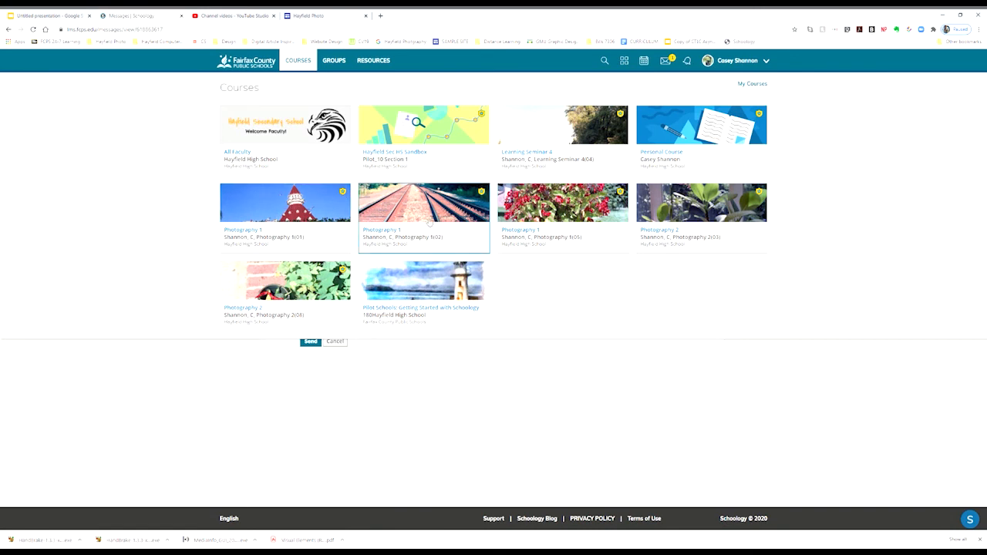
Go into Photography 1(02), expand Forms, and open 'Portfolio Site Web Address Form'.
left_click(412, 217)
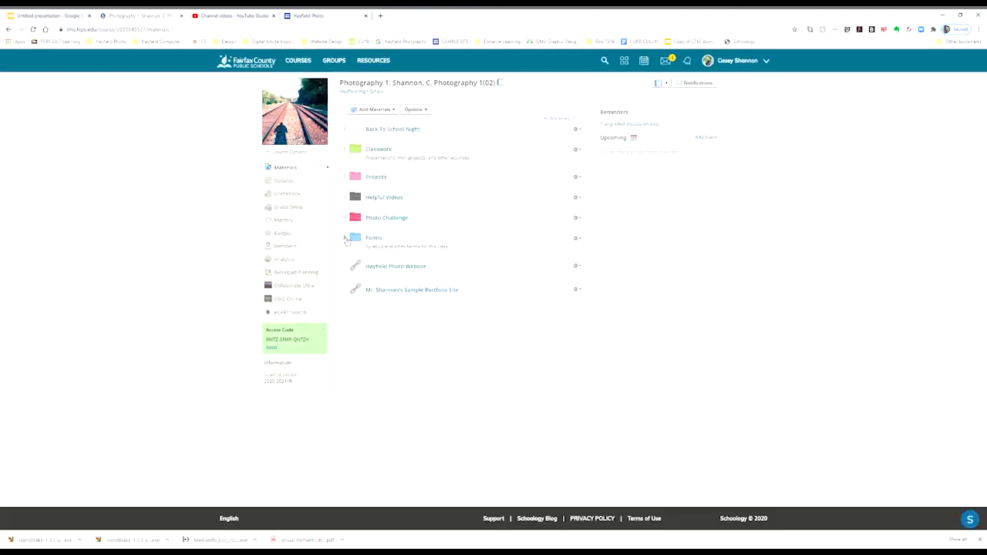
left_click(346, 238)
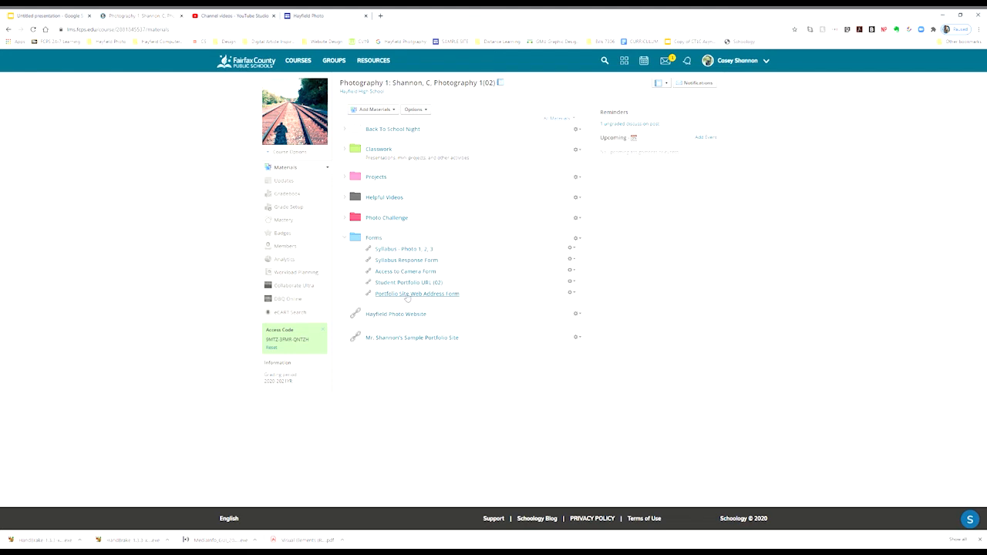
left_click(409, 294)
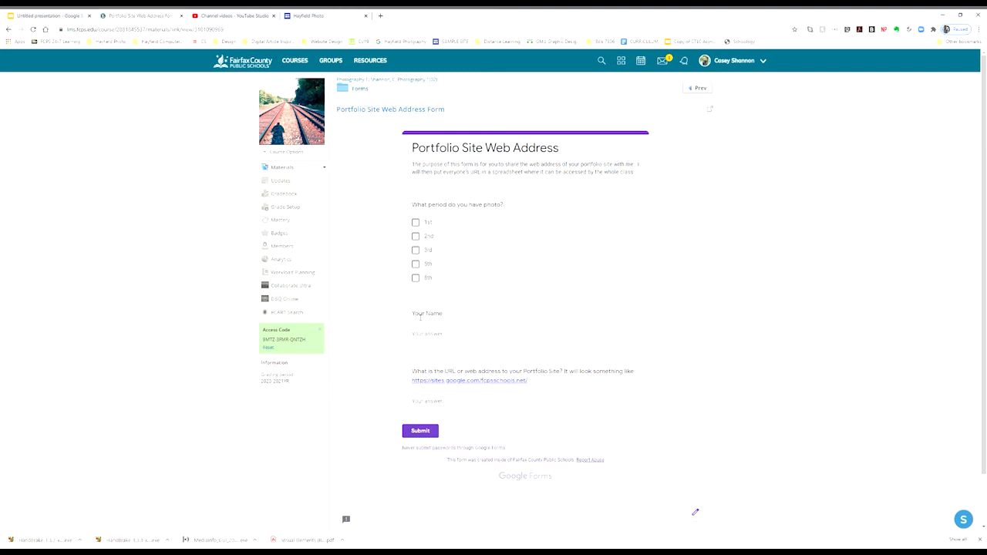
Answer the form with 2nd period, the student's name and the pasted site URL, then submit.
left_click(417, 237)
left_click(454, 337)
left_click(449, 404)
key("ctrl+v")
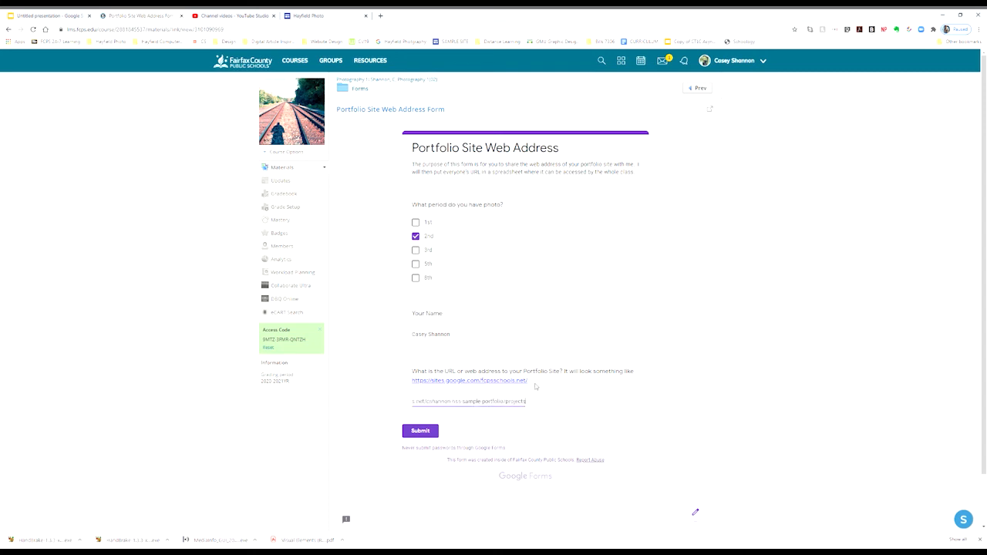
left_click_drag(528, 380, 410, 380)
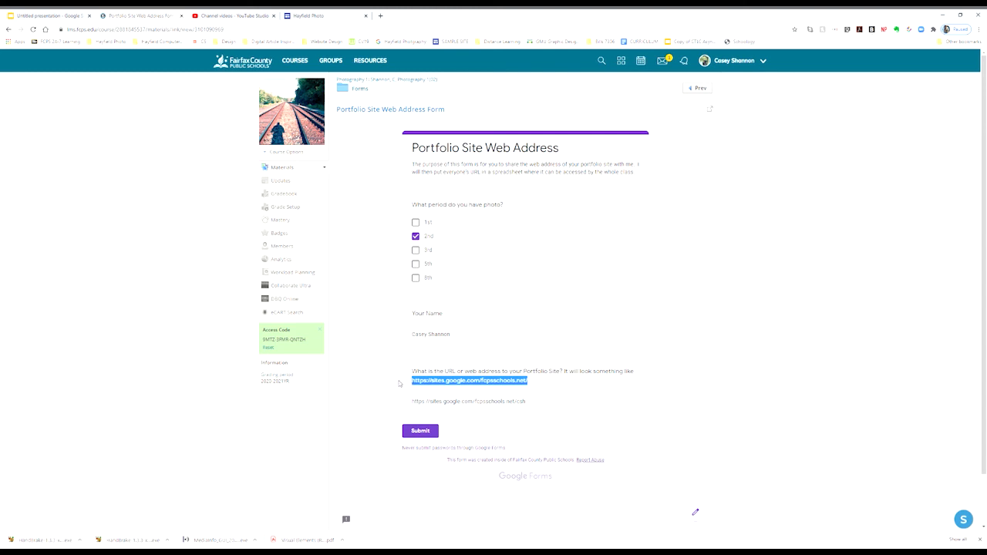
left_click(532, 388)
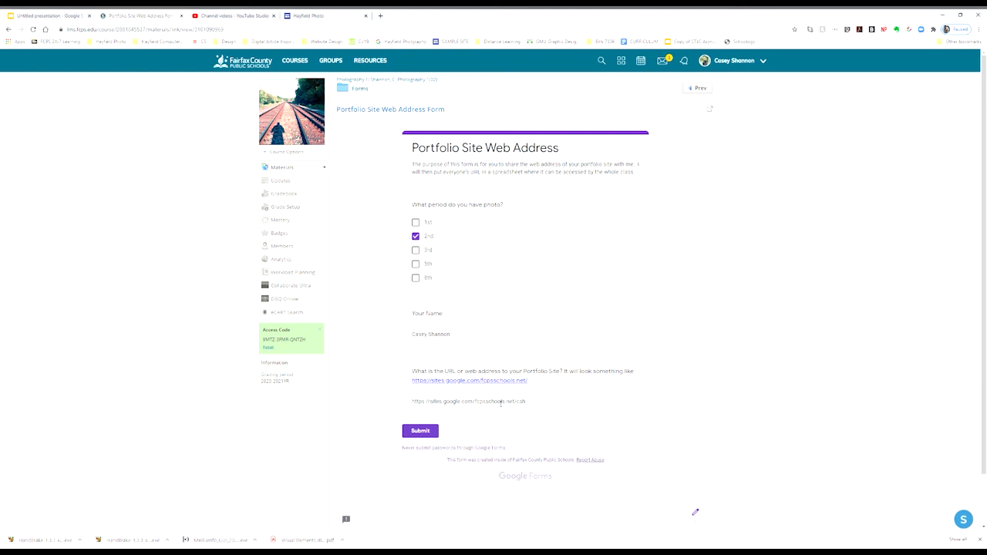
left_click(422, 433)
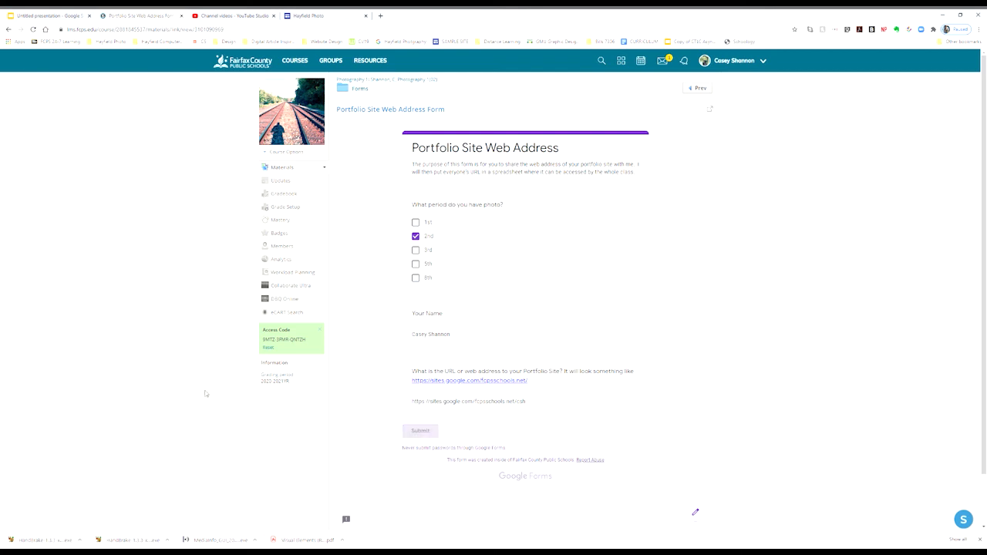